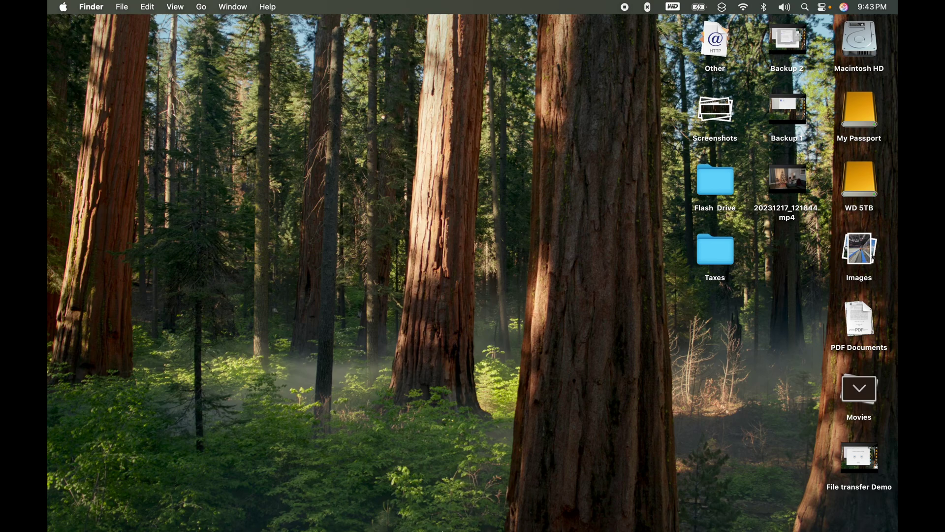
Bring up the Dock to reach the Google Chrome icon
{"action": "mouse_move", "coordinate": [455, 509]}
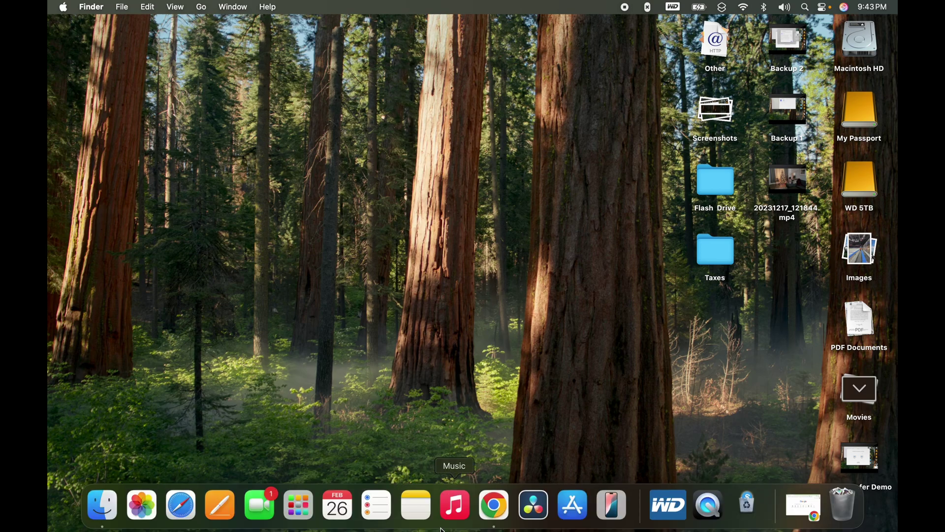
Launch Chrome and search Google for 'samsung smart switch'
{"action": "left_click", "coordinate": [495, 507]}
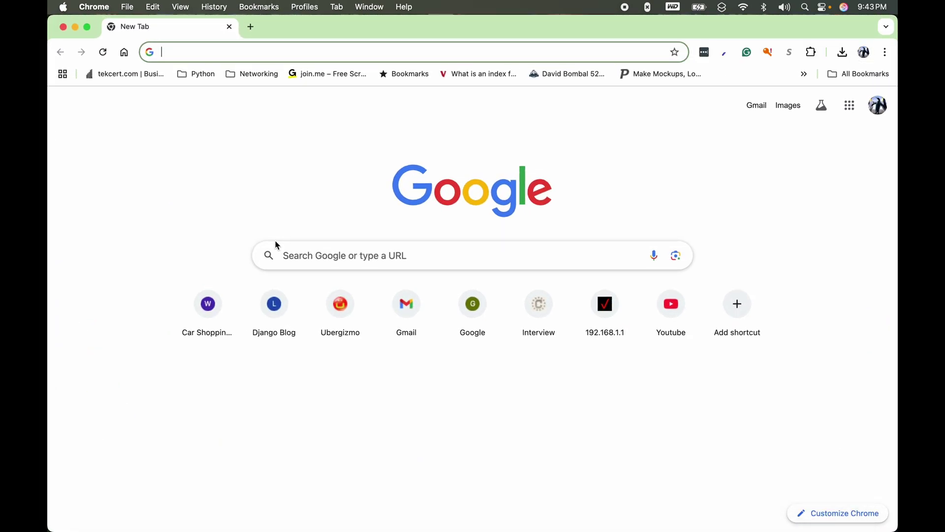
{"action": "left_click", "coordinate": [301, 252]}
{"action": "type", "text": "samsung smart switch"}
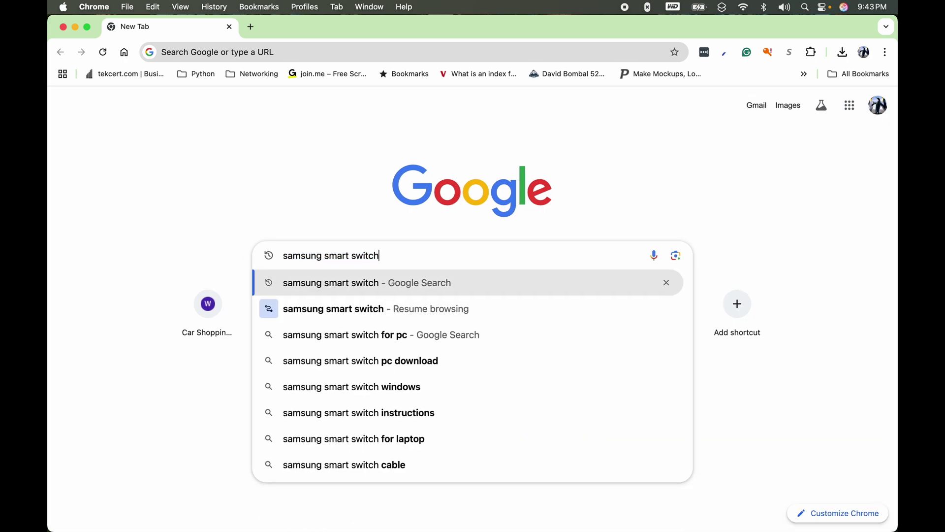
{"action": "key", "text": "Return"}
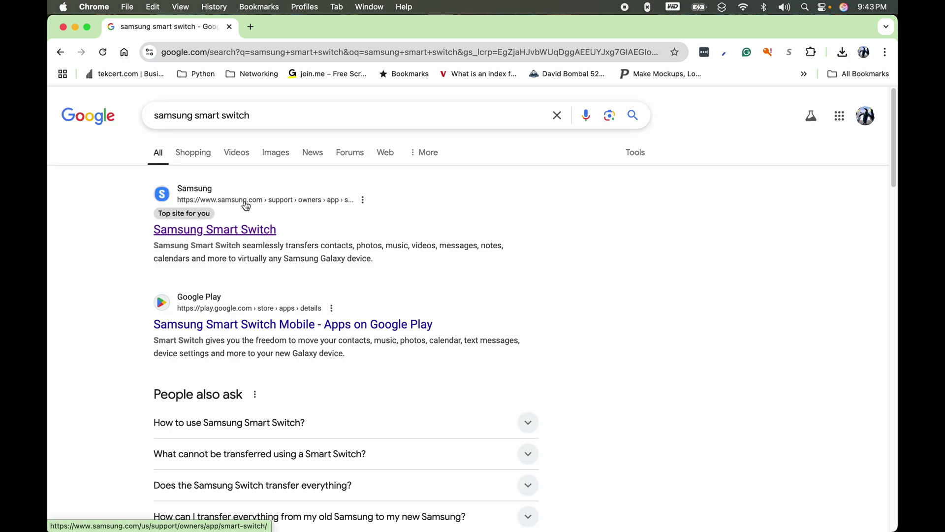
From Samsung's Smart Switch page, download SmartSwitch4Mac_setup.dmg for Mac and open it
{"action": "left_click", "coordinate": [252, 231]}
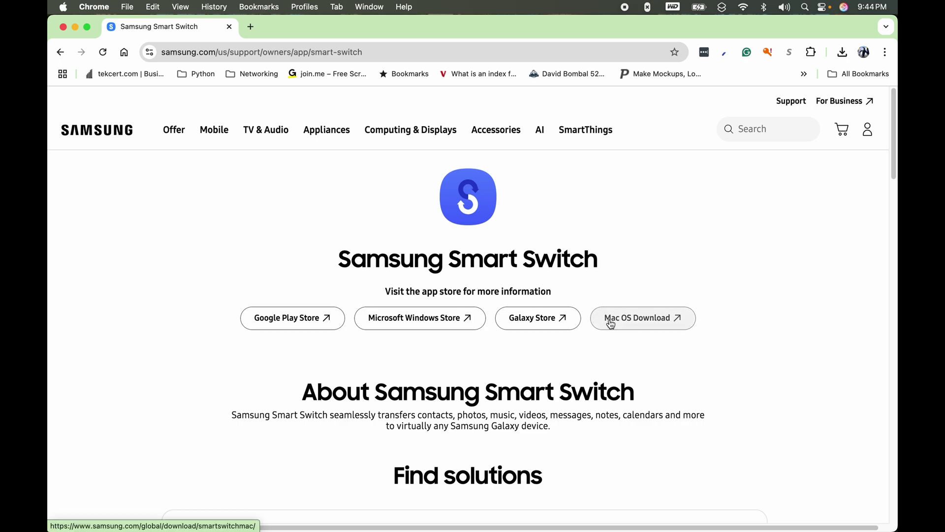
{"action": "left_click", "coordinate": [635, 323]}
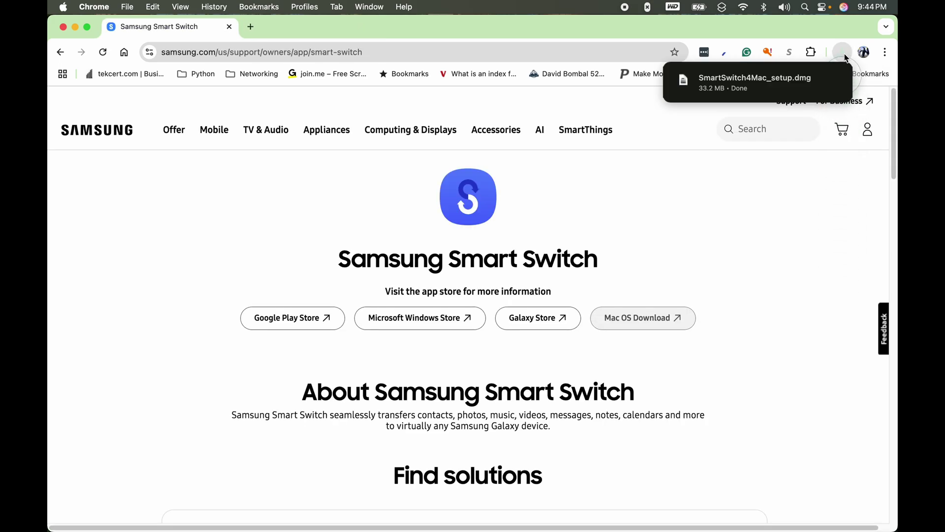
{"action": "left_click", "coordinate": [742, 81]}
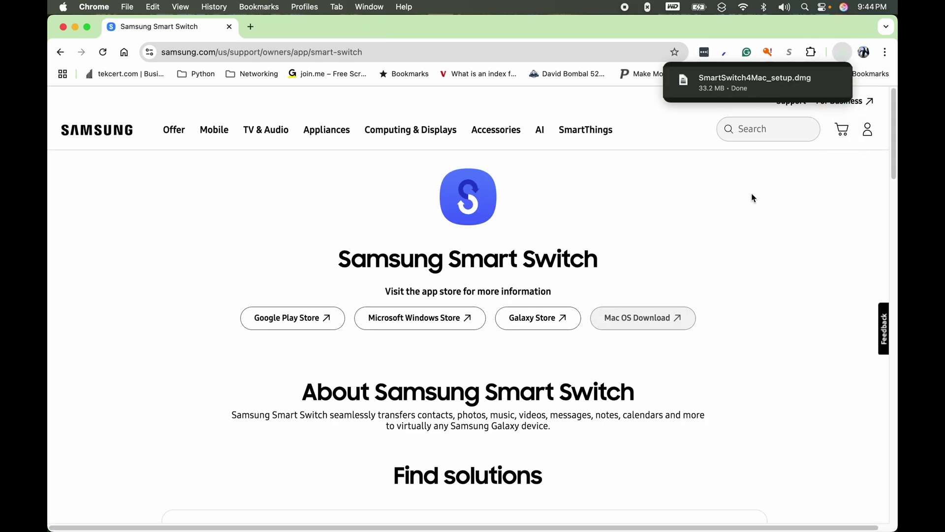
Run the SmartSwitchMac.pkg installer, allow it, and accept the software license
{"action": "left_click", "coordinate": [323, 198]}
{"action": "double_click", "coordinate": [324, 201]}
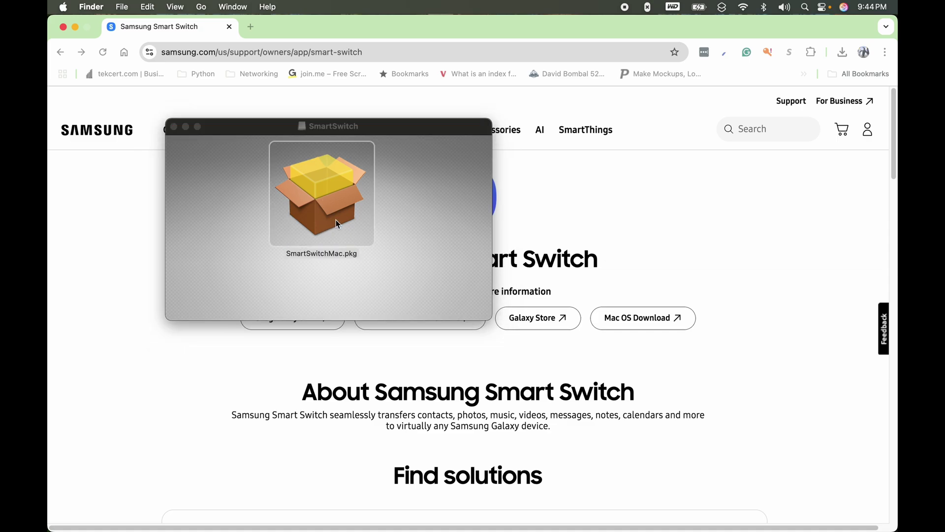
{"action": "left_click", "coordinate": [516, 307]}
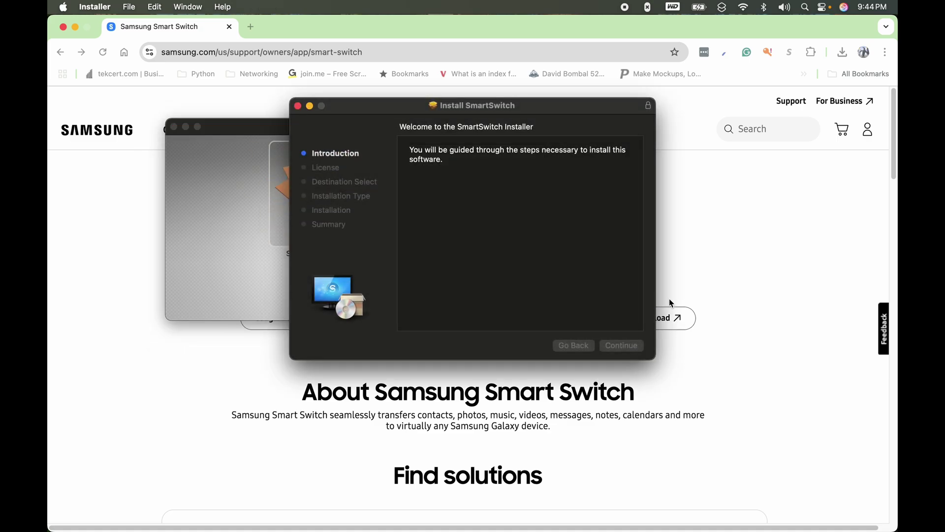
{"action": "left_click", "coordinate": [623, 346]}
{"action": "left_click", "coordinate": [622, 346]}
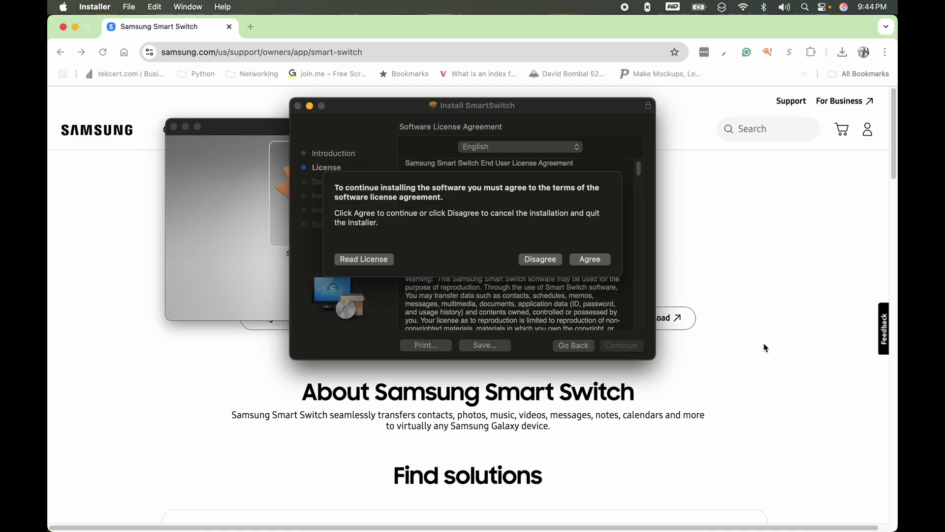
{"action": "left_click", "coordinate": [592, 265]}
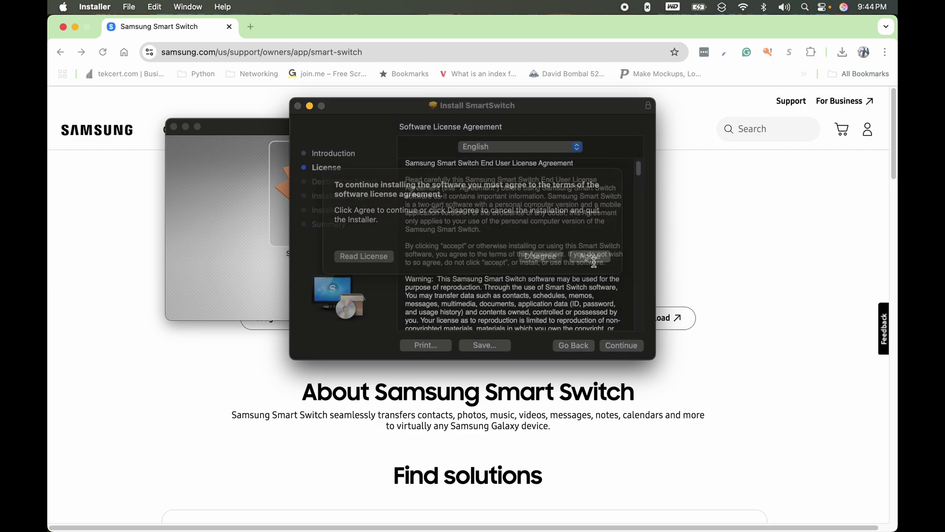
Install to the default Macintosh HD destination, authorizing with the admin password
{"action": "left_click", "coordinate": [630, 347]}
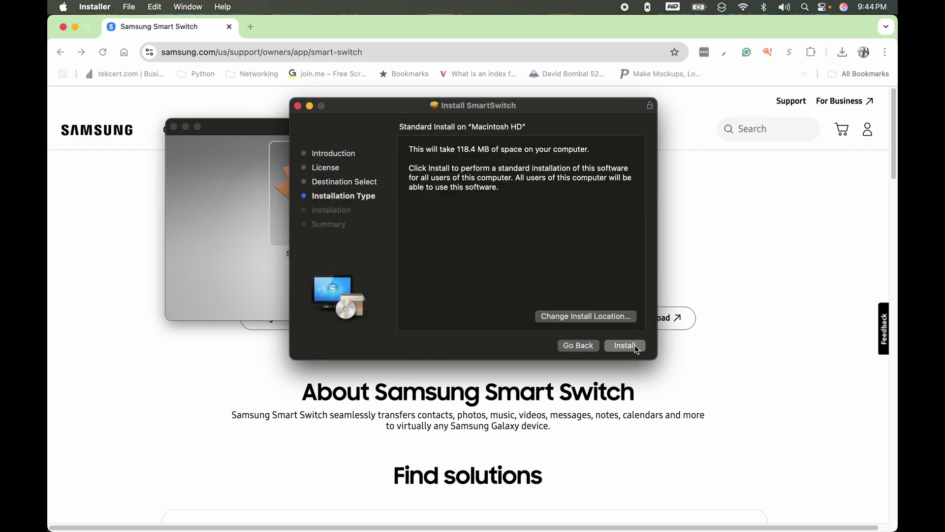
{"action": "left_click", "coordinate": [637, 345]}
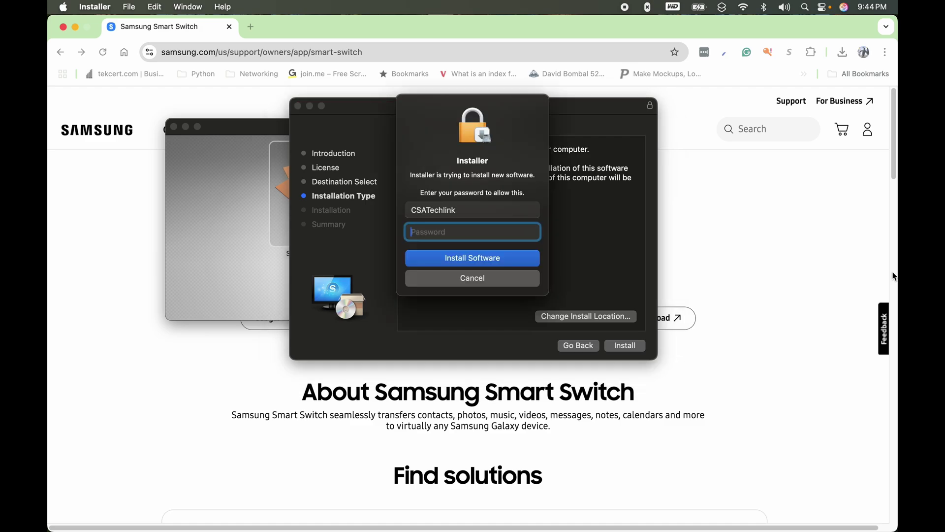
{"action": "type", "text": "***********"}
{"action": "left_click", "coordinate": [492, 260]}
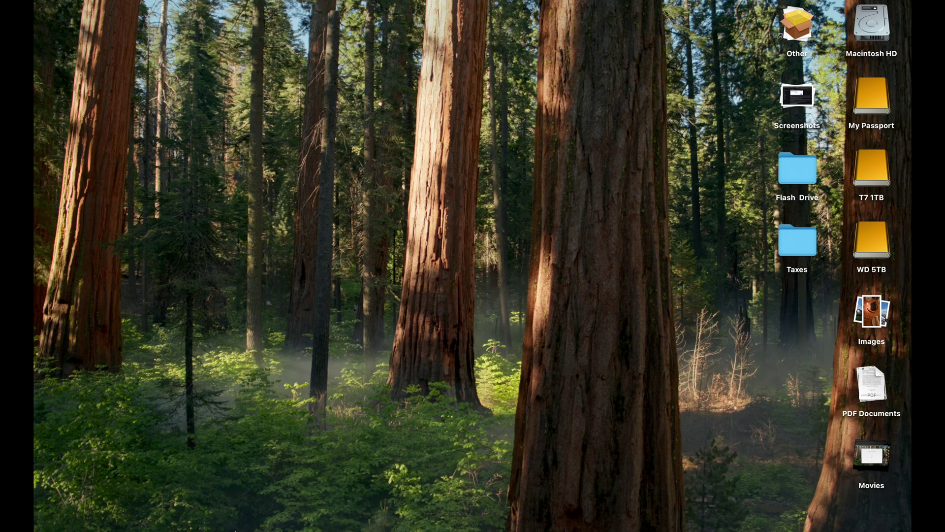
Launch Smart Switch from Finder's Applications > Smart Switch folder and accept the information collection agreement
{"action": "left_click", "coordinate": [99, 502]}
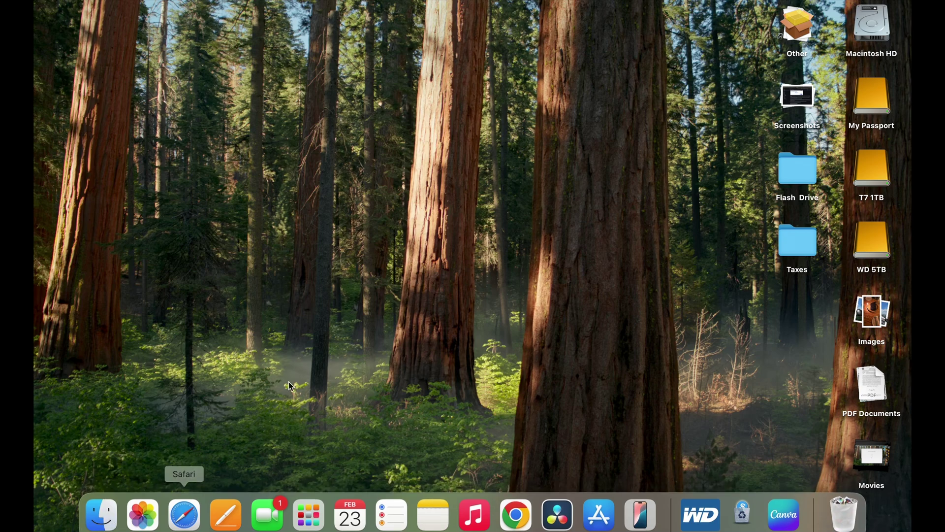
{"action": "left_click", "coordinate": [141, 85]}
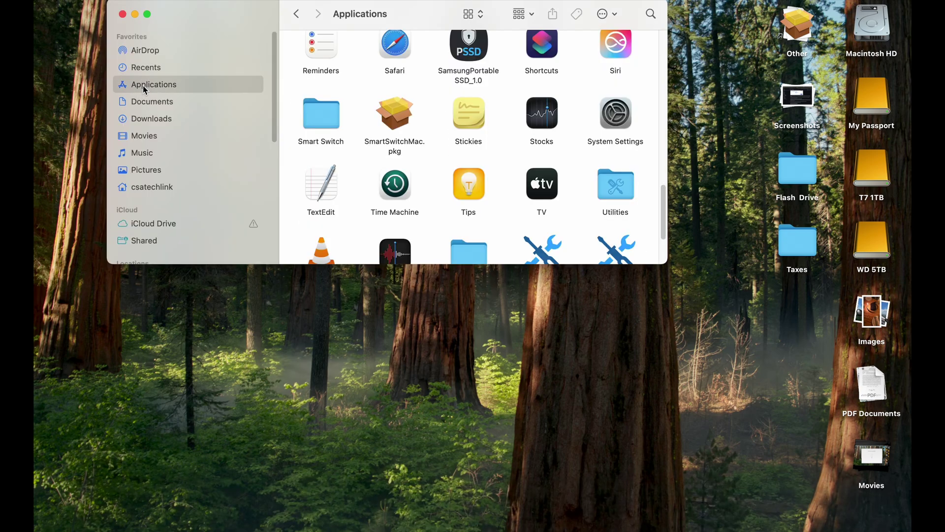
{"action": "double_click", "coordinate": [327, 121]}
{"action": "left_click", "coordinate": [320, 70]}
{"action": "double_click", "coordinate": [320, 72]}
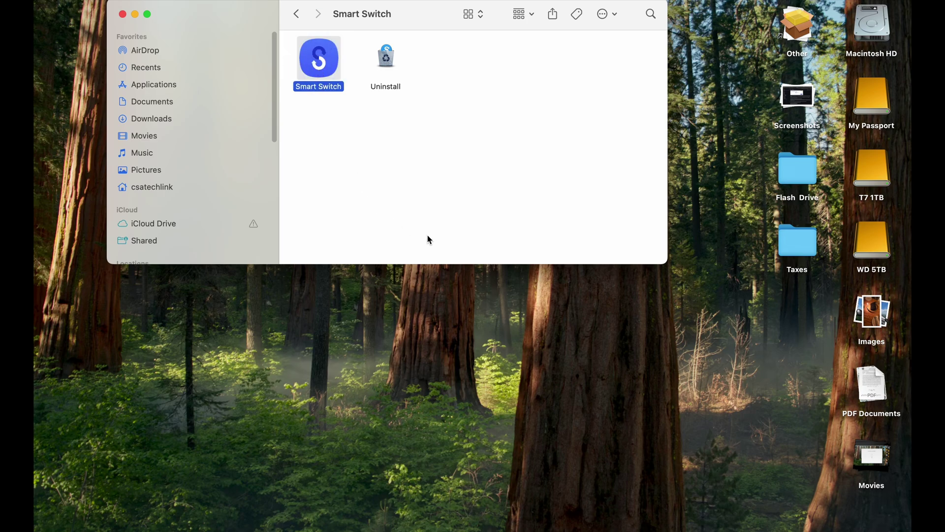
{"action": "key", "text": "Return"}
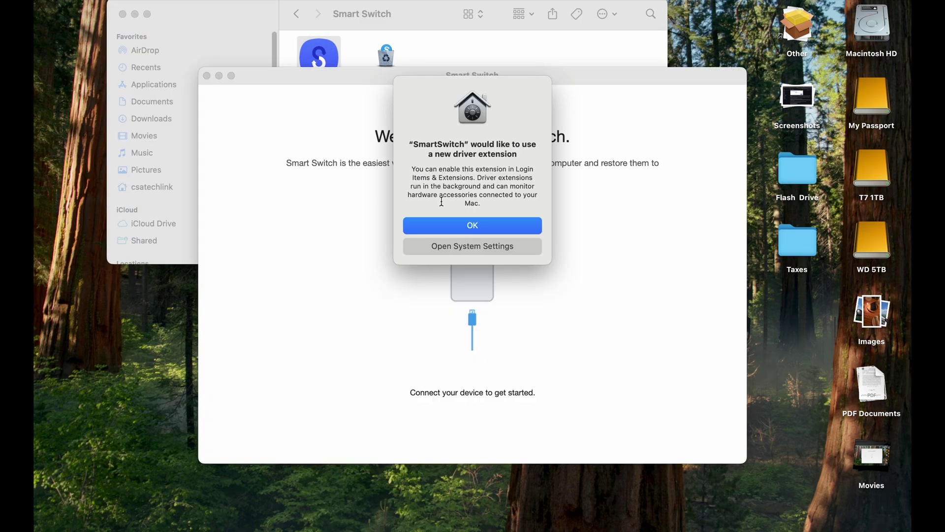
Enable the SamsungSerial driver extension in System Settings, confirming with the admin password
{"action": "left_click", "coordinate": [480, 253]}
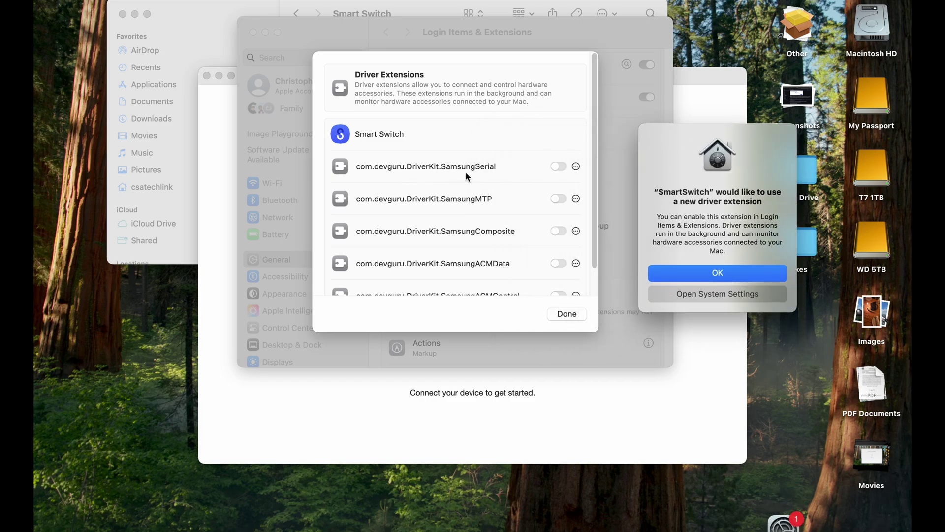
{"action": "left_click", "coordinate": [558, 166]}
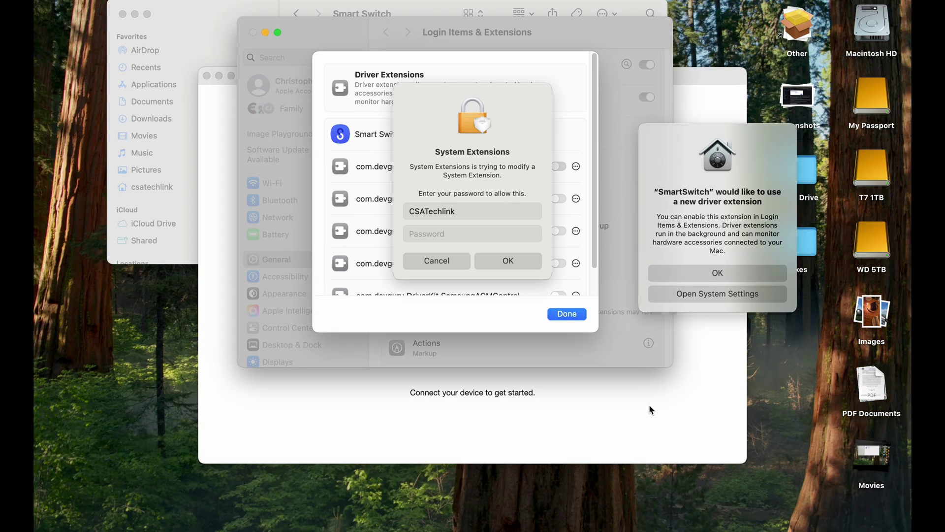
{"action": "left_click", "coordinate": [444, 234]}
{"action": "type", "text": "********"}
{"action": "key", "text": "Return"}
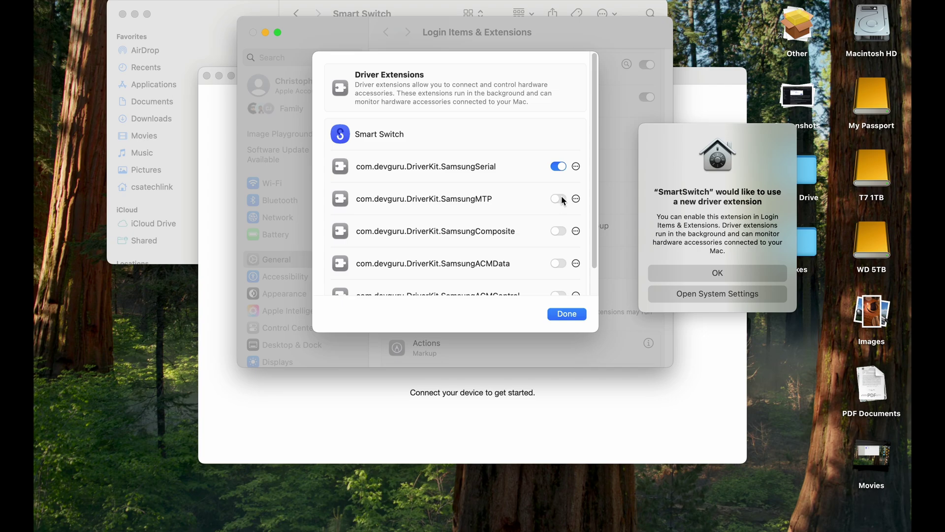
Enable SamsungMTP and the remaining Samsung driver extensions, authorizing with the password
{"action": "left_click", "coordinate": [559, 199]}
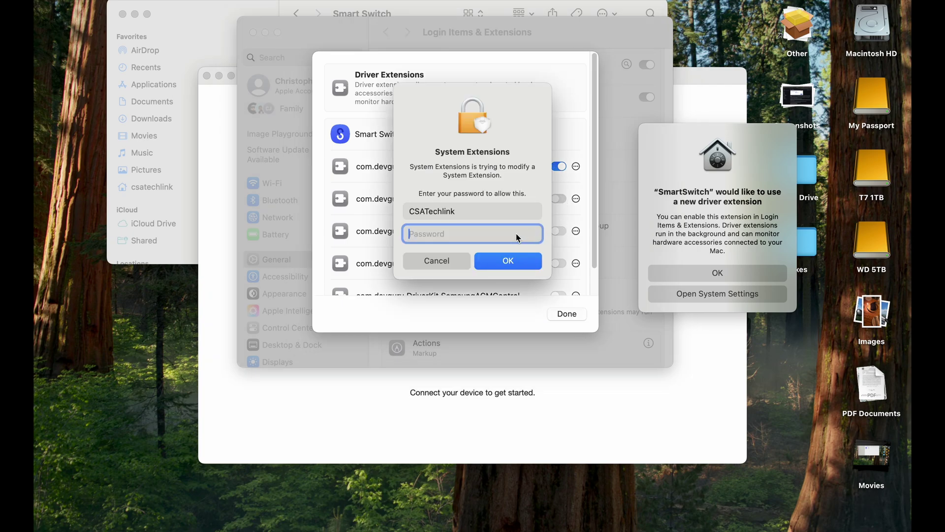
{"action": "type", "text": "**********"}
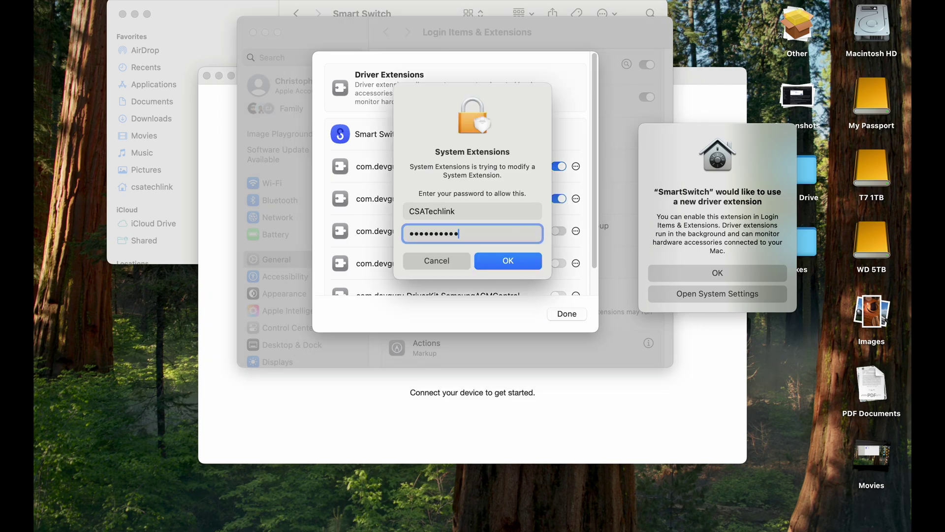
{"action": "left_click", "coordinate": [500, 265]}
{"action": "type", "text": "**"}
{"action": "key", "text": "Return"}
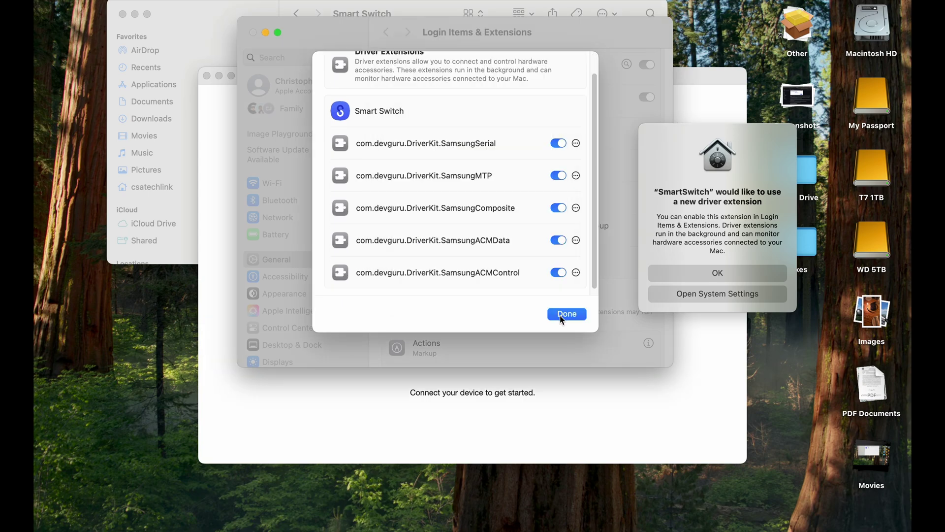
{"action": "left_click", "coordinate": [564, 314]}
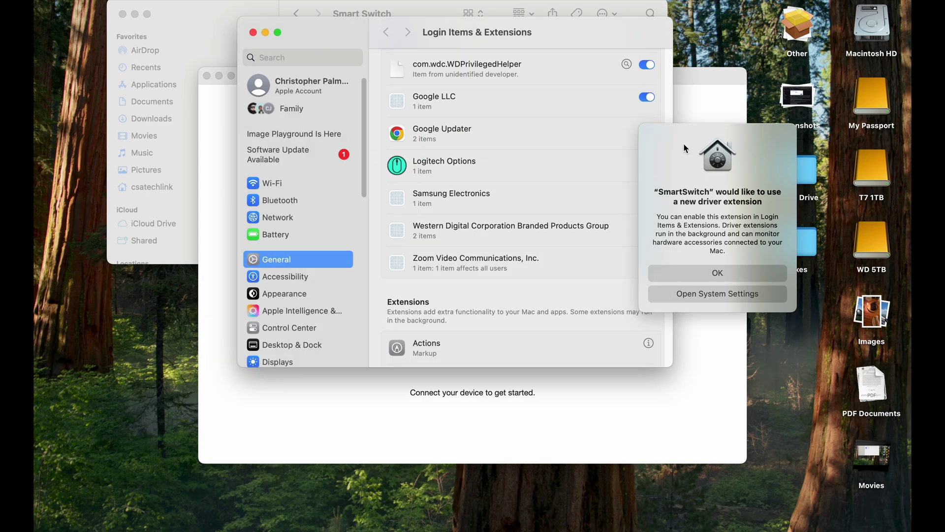
Dismiss the four driver-extension alerts
{"action": "left_click", "coordinate": [481, 274]}
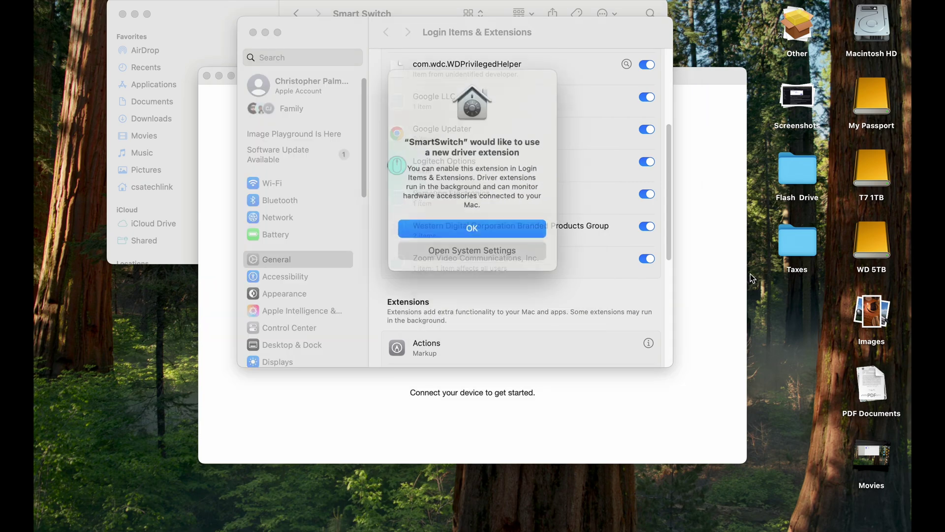
{"action": "left_click", "coordinate": [472, 230]}
{"action": "left_click", "coordinate": [479, 233]}
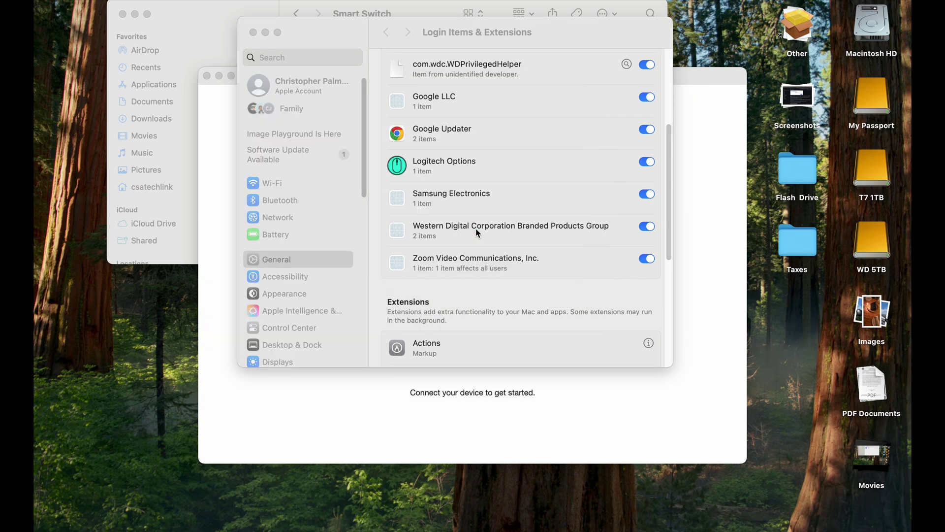
{"action": "left_click", "coordinate": [476, 229]}
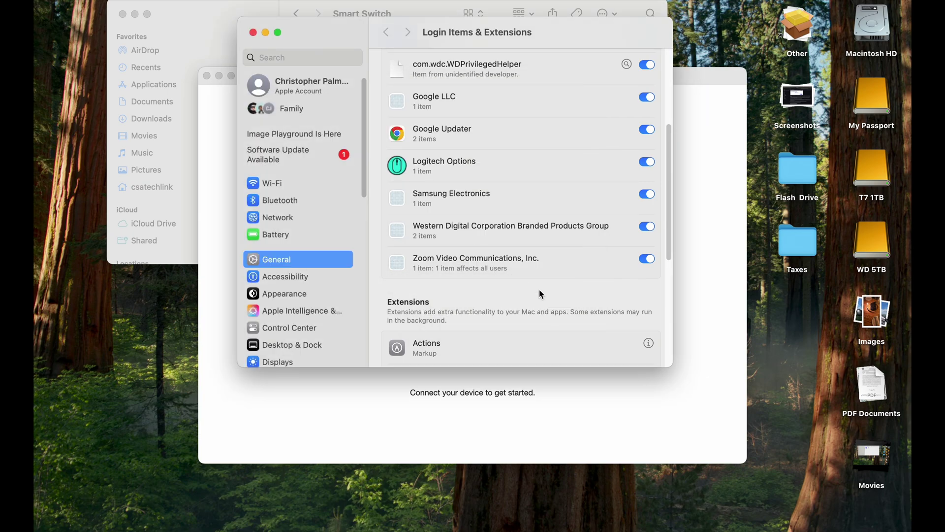
Close System Settings and allow Smart Switch to access the local network
{"action": "left_click", "coordinate": [253, 32]}
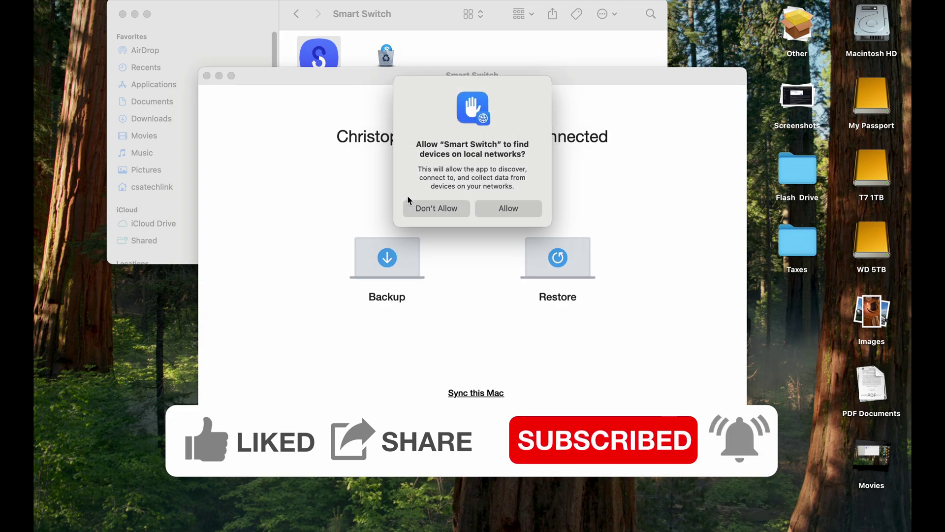
{"action": "left_click", "coordinate": [512, 208]}
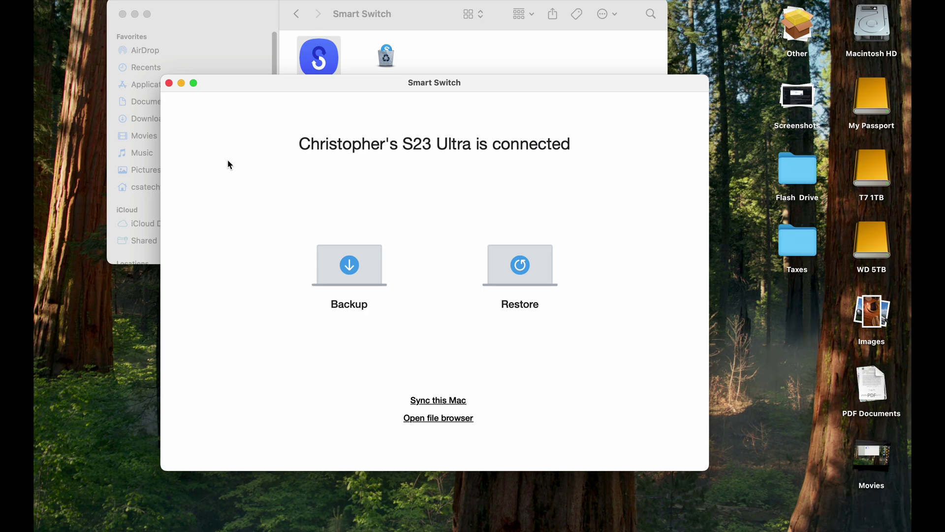
{"action": "left_click", "coordinate": [98, 2]}
{"action": "left_click", "coordinate": [98, 10]}
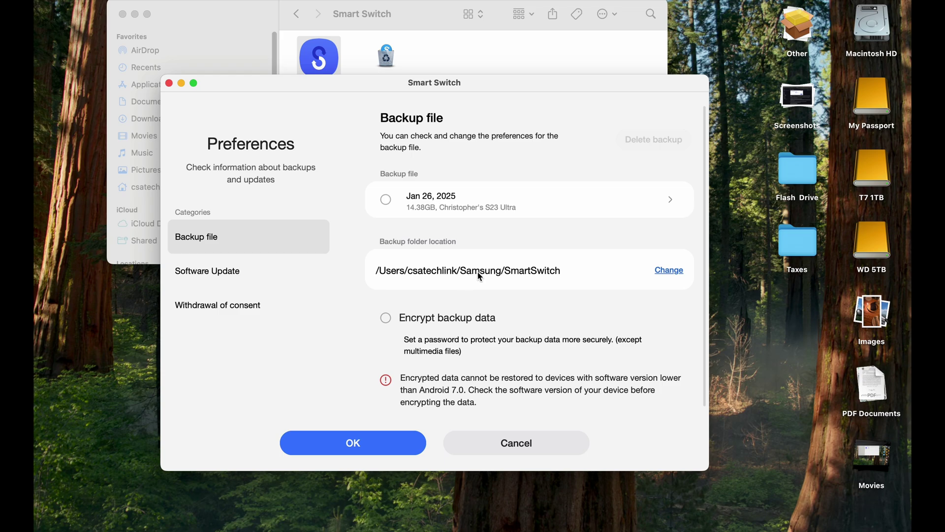
{"action": "left_click", "coordinate": [672, 271]}
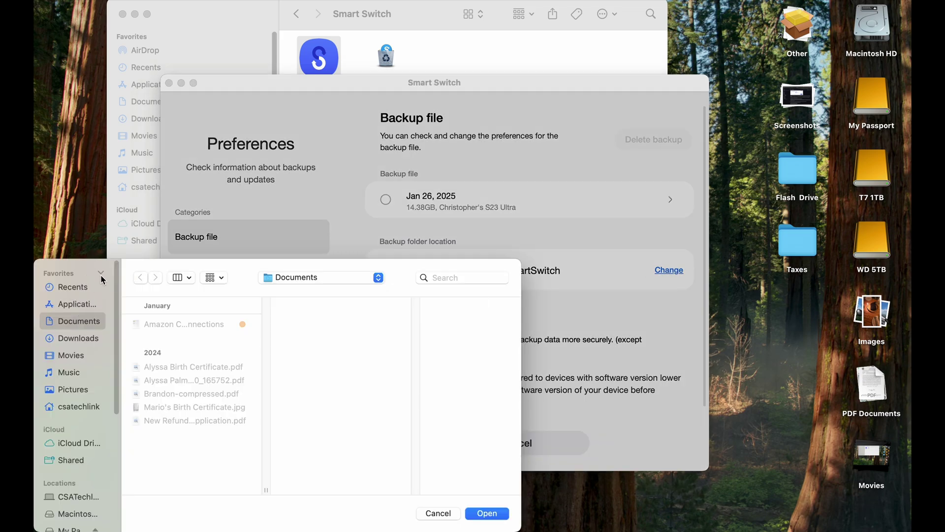
{"action": "scroll", "coordinate": [98, 370], "scroll_direction": "down", "scroll_amount": 5}
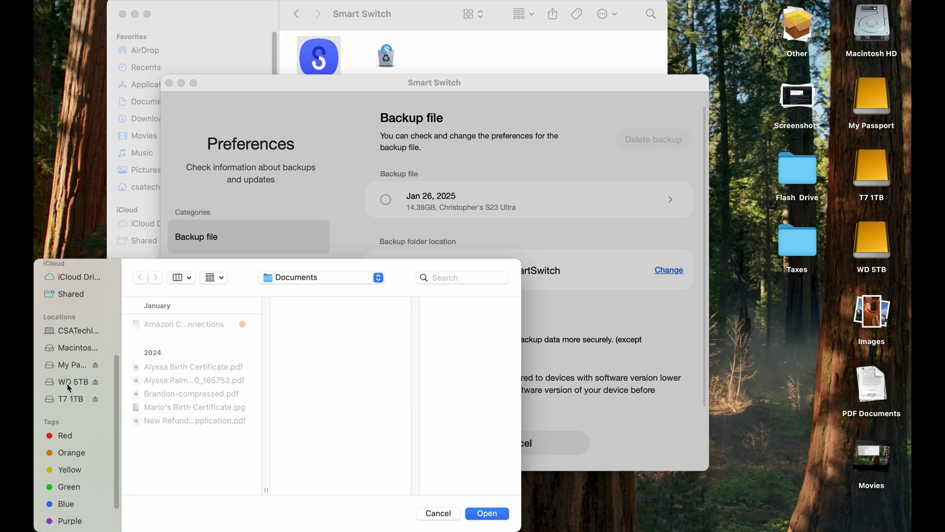
{"action": "left_click", "coordinate": [69, 387]}
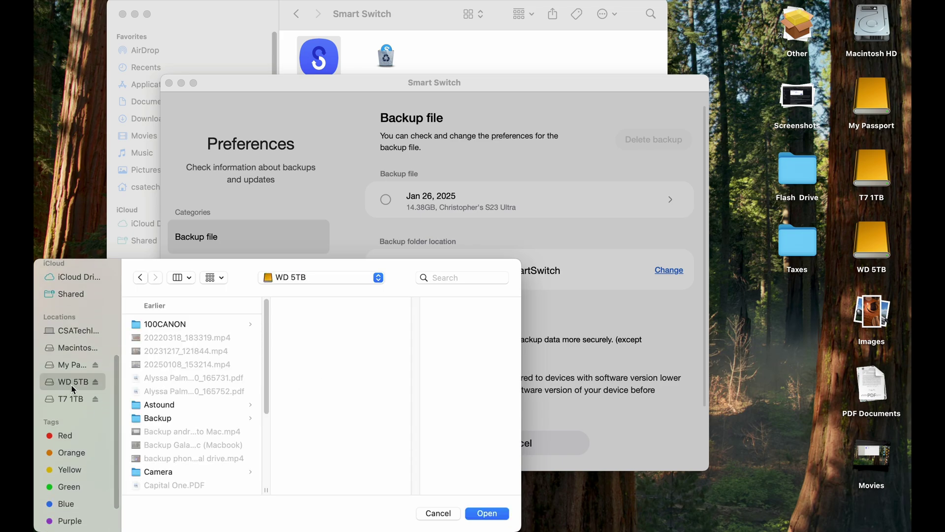
{"action": "left_click", "coordinate": [62, 397]}
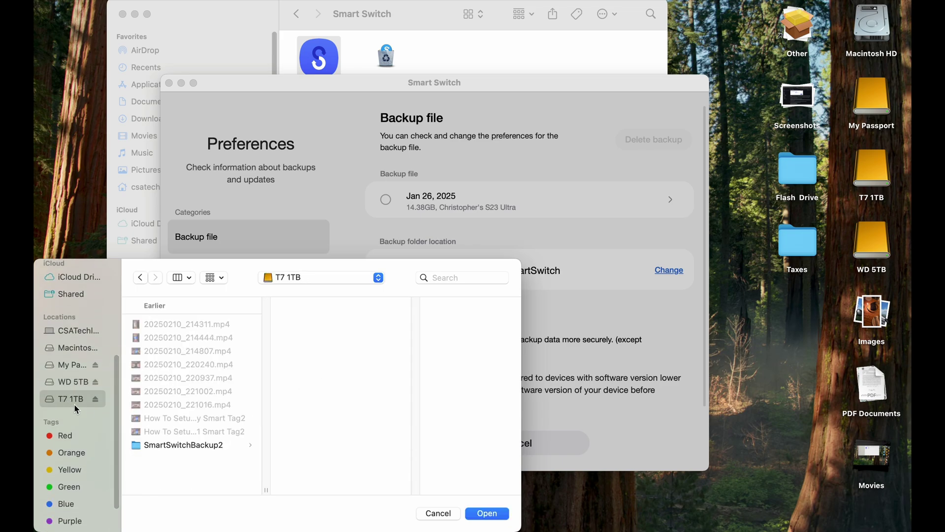
{"action": "left_click", "coordinate": [78, 331]}
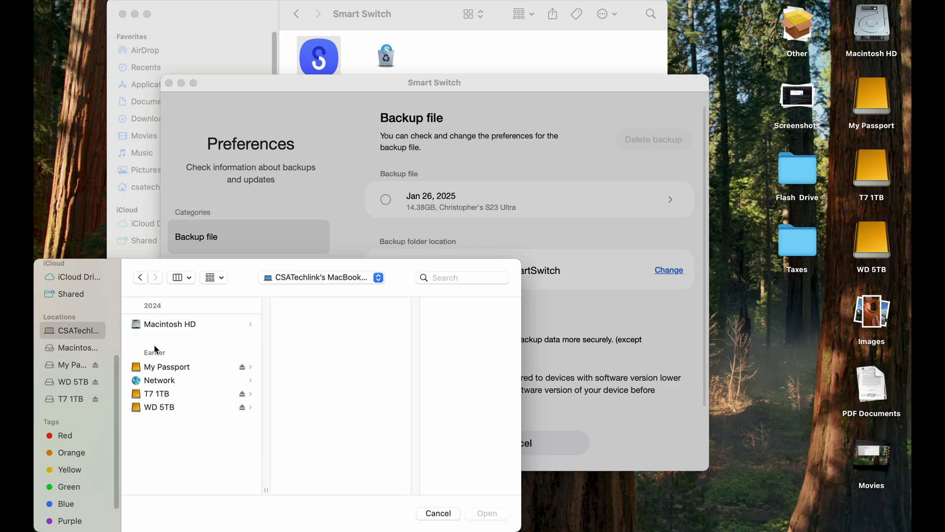
{"action": "left_click", "coordinate": [445, 515]}
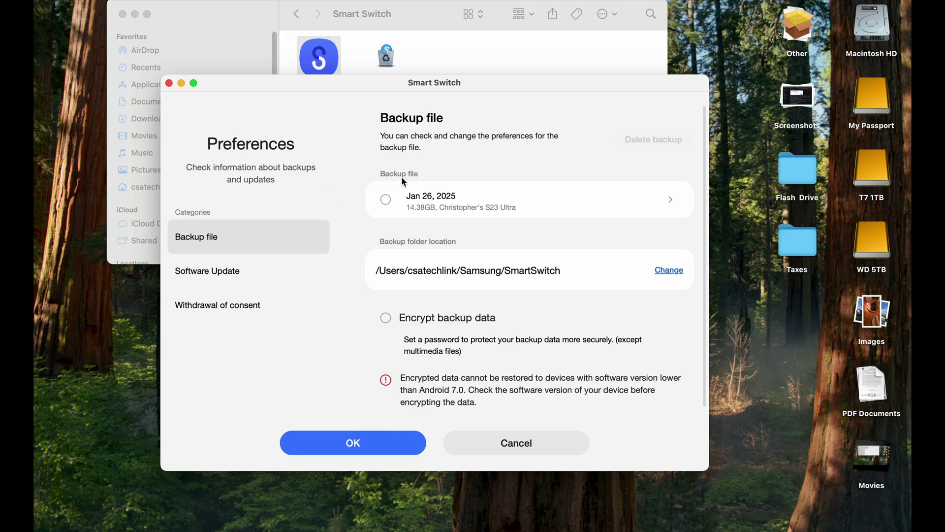
{"action": "left_click", "coordinate": [363, 447]}
Acknowledge the settings-saved confirmation and bring up the backup item selection
{"action": "left_click", "coordinate": [417, 300]}
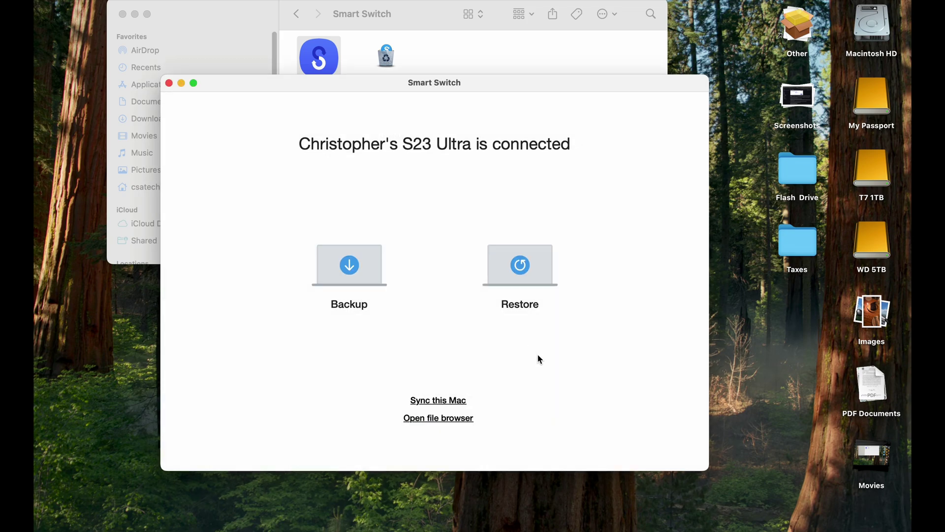
{"action": "left_click", "coordinate": [341, 259]}
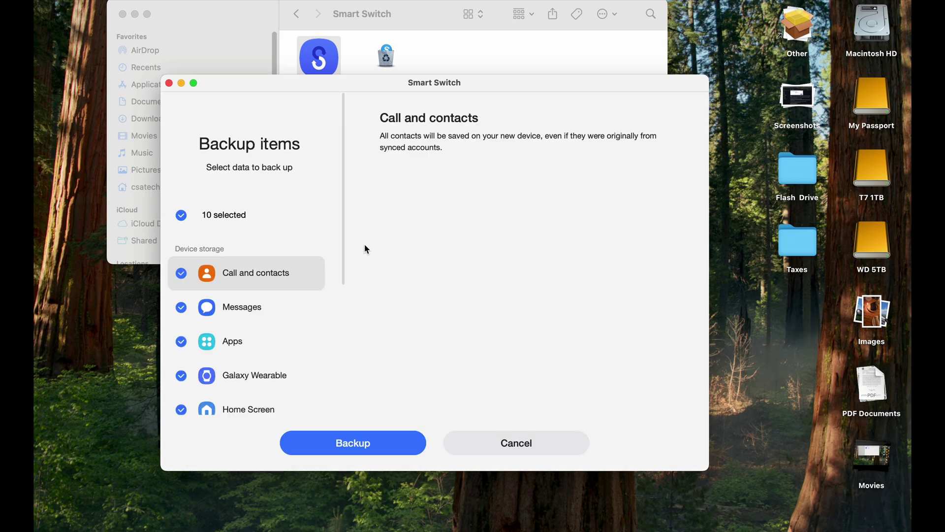
{"action": "scroll", "coordinate": [338, 143], "scroll_direction": "down", "scroll_amount": 5}
{"action": "scroll", "coordinate": [331, 205], "scroll_direction": "up", "scroll_amount": 4}
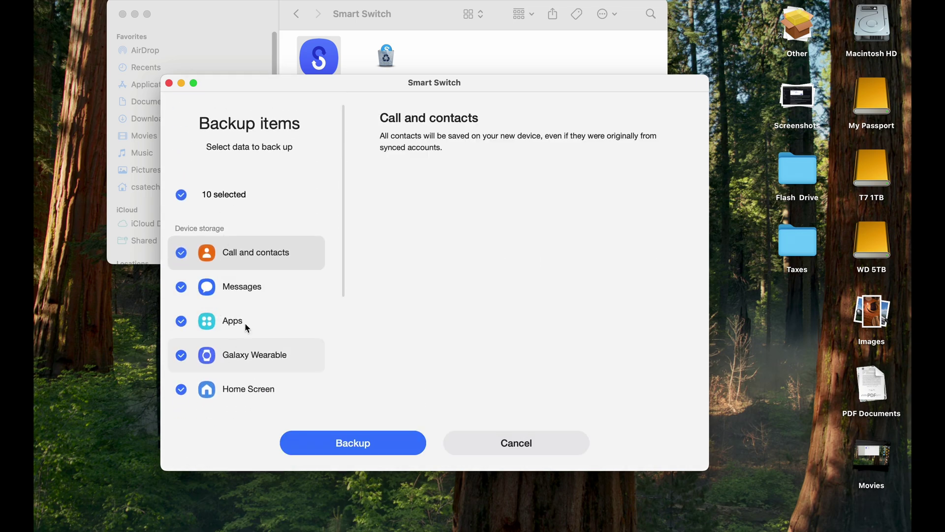
{"action": "left_click_drag", "start_coordinate": [341, 141], "coordinate": [320, 122]}
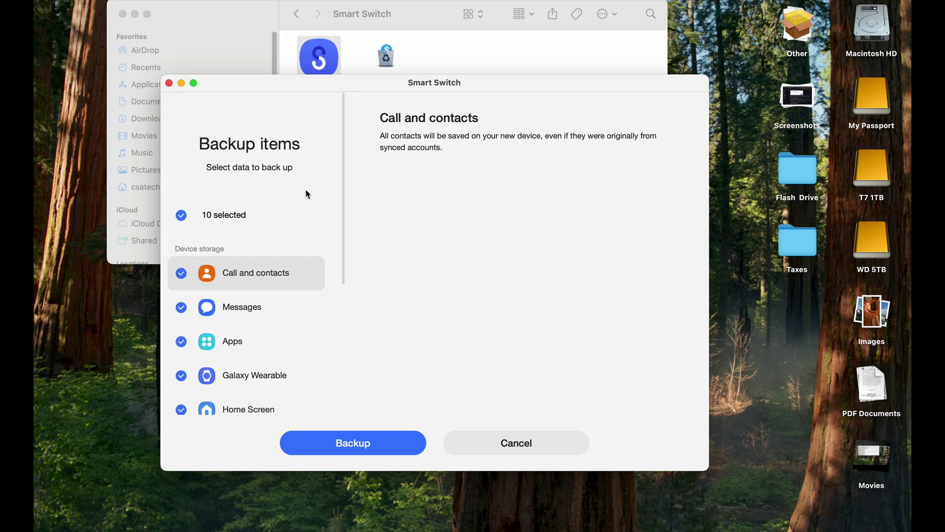
{"action": "left_click_drag", "start_coordinate": [339, 147], "coordinate": [358, 332]}
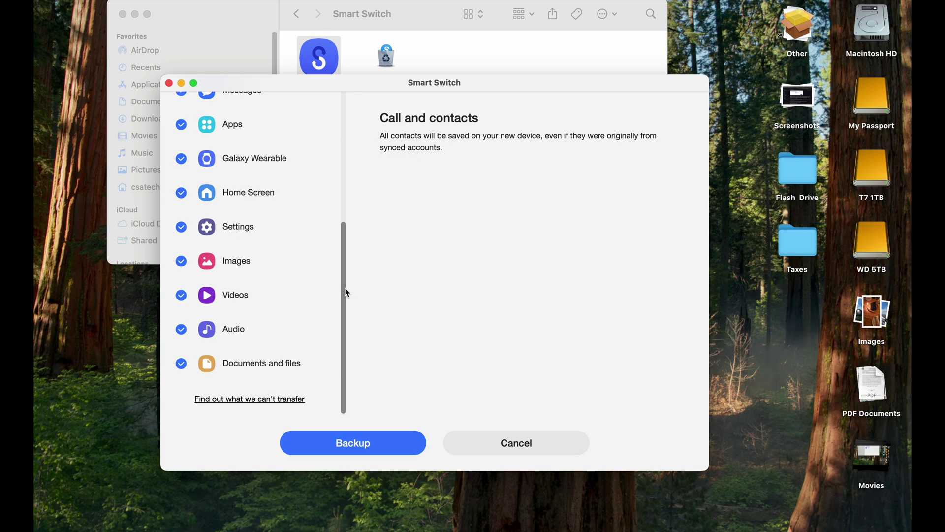
{"action": "left_click_drag", "start_coordinate": [344, 291], "coordinate": [335, 165]}
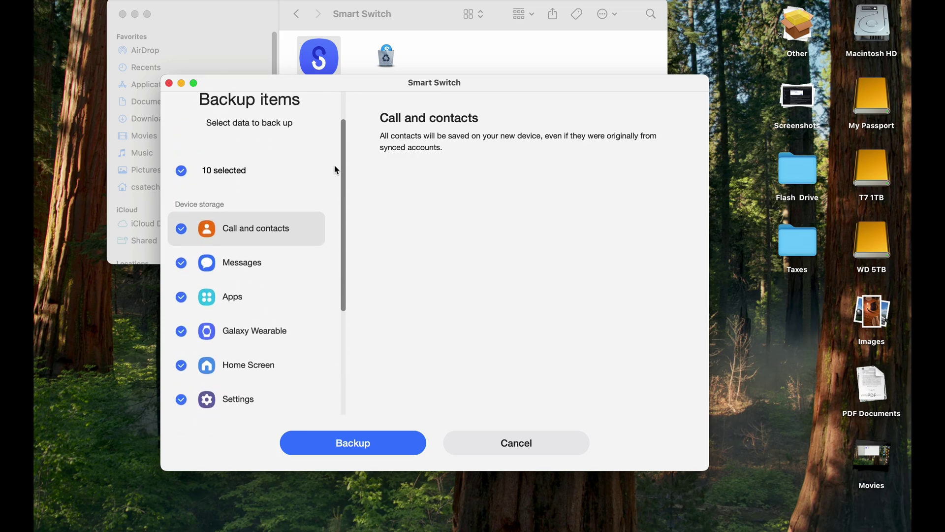
Deselect all categories, select only Images, and start the backup
{"action": "left_click", "coordinate": [181, 183]}
{"action": "scroll", "coordinate": [222, 236], "scroll_direction": "down", "scroll_amount": 5}
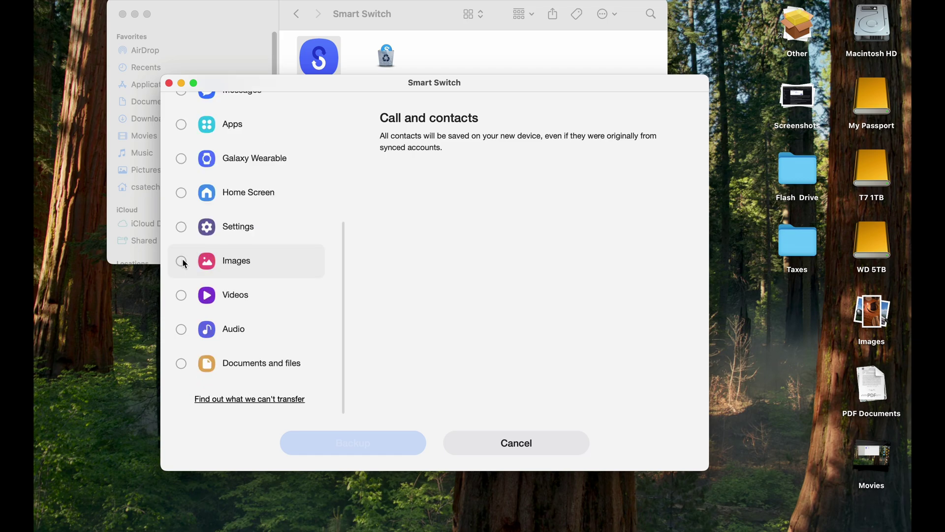
{"action": "left_click", "coordinate": [181, 261]}
{"action": "left_click", "coordinate": [370, 449]}
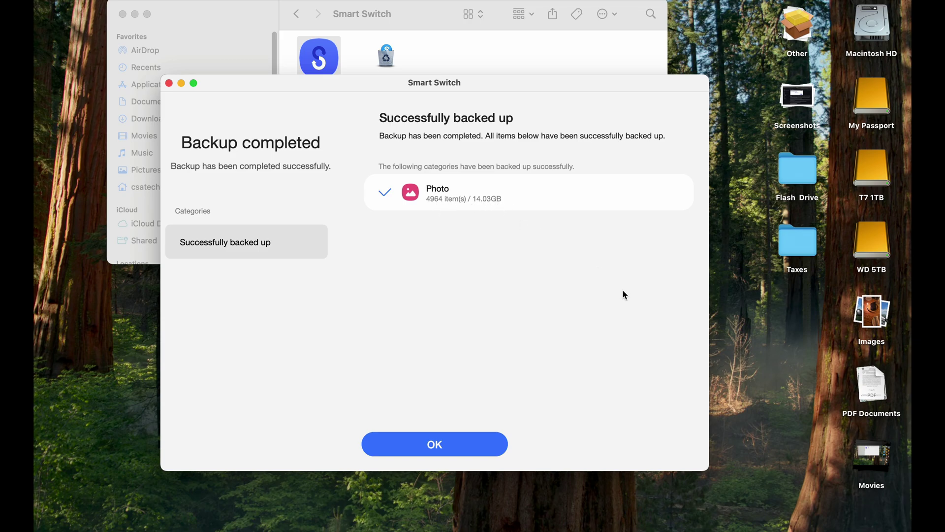
Close the Backup completed summary for the 4964 photos (14.03GB)
{"action": "left_click", "coordinate": [455, 443]}
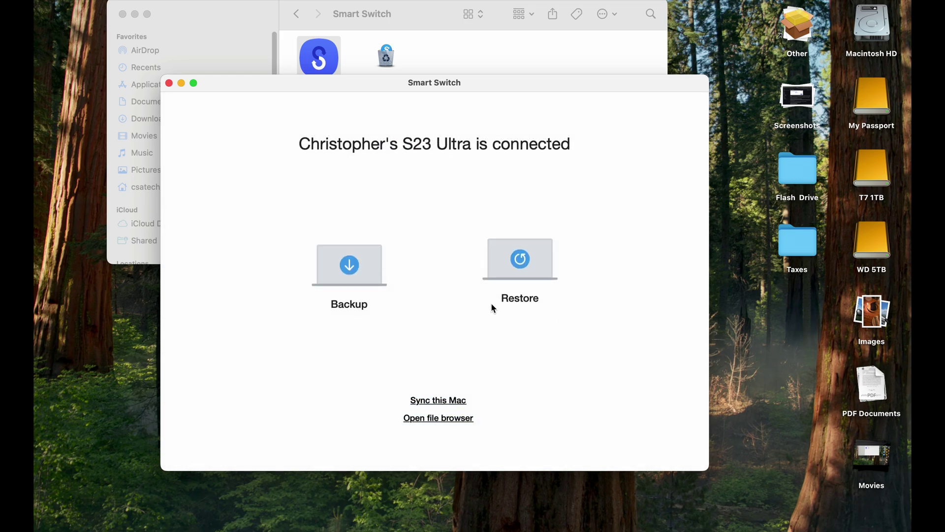
Open the Restore panel for the connected Galaxy S23 Ultra
{"action": "left_click", "coordinate": [523, 266]}
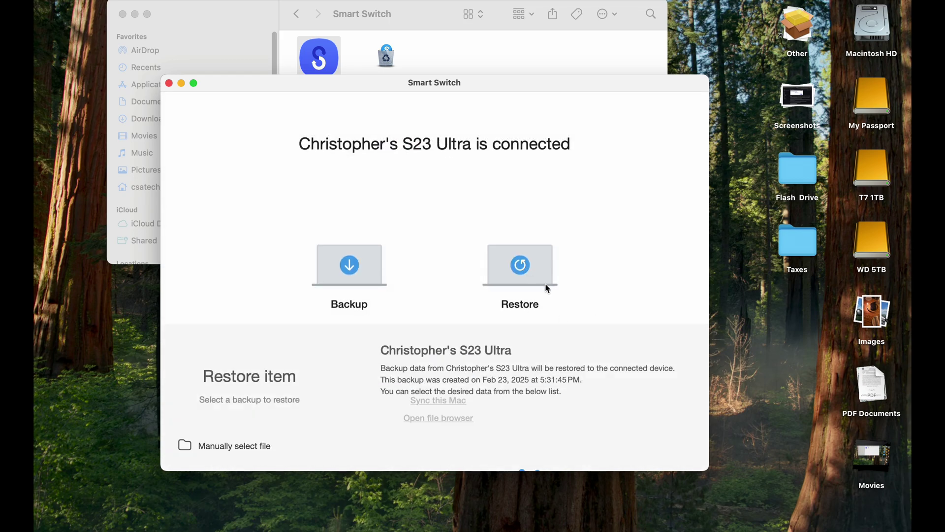